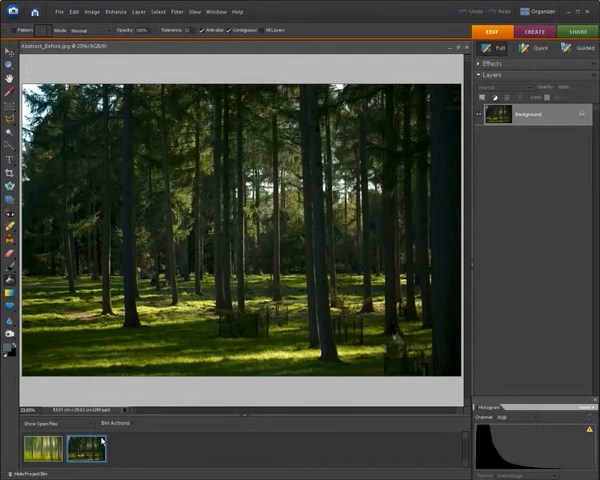
# Step: Make the Abstract_After forest image the active document from the Project Bin
pyautogui.doubleClick(45, 451)
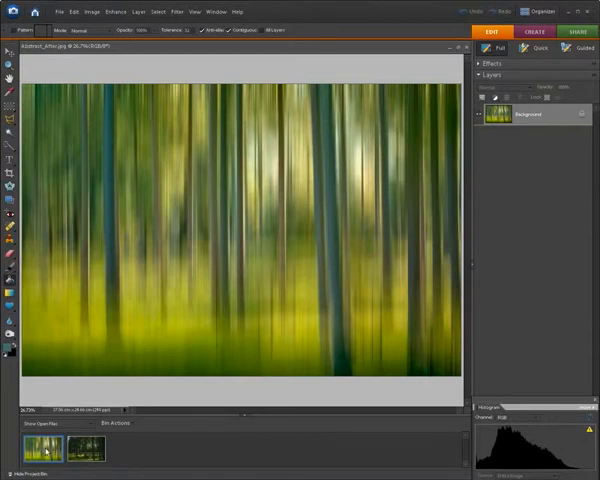
# Step: Open Abstract_Before.tif so it loads into the Camera Raw editor
pyautogui.click(58, 12)
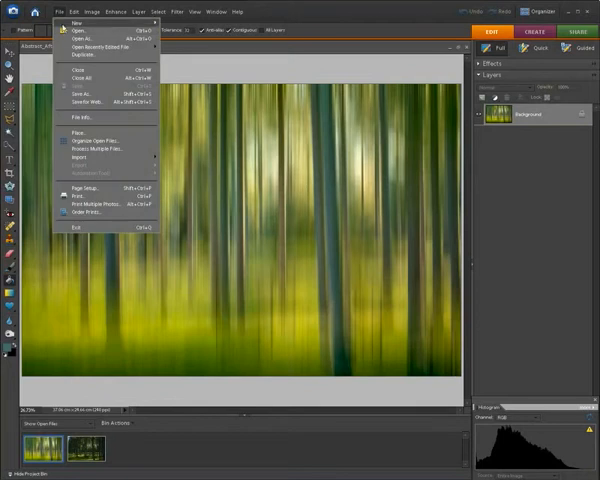
pyautogui.click(75, 23)
pyautogui.click(242, 118)
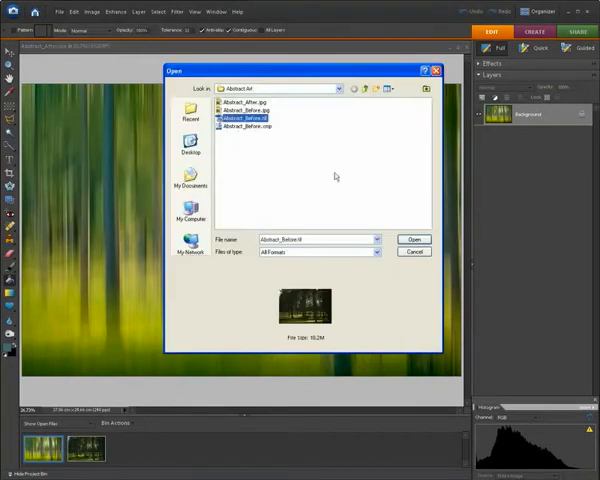
pyautogui.click(414, 239)
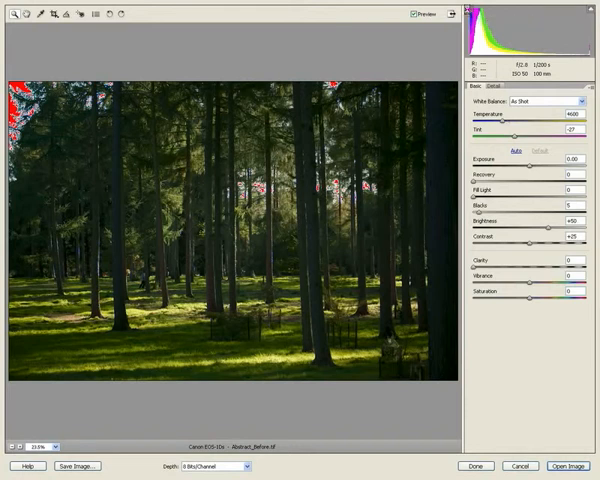
# Step: With highlight clipping warnings on, swing Exposure down and then to its brightest
pyautogui.click(591, 9)
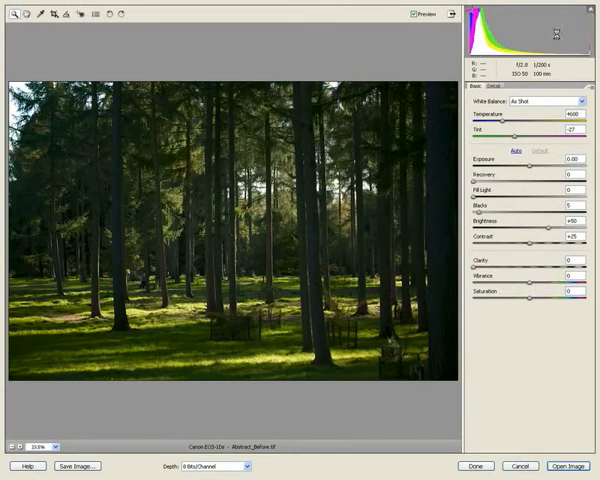
pyautogui.click(591, 9)
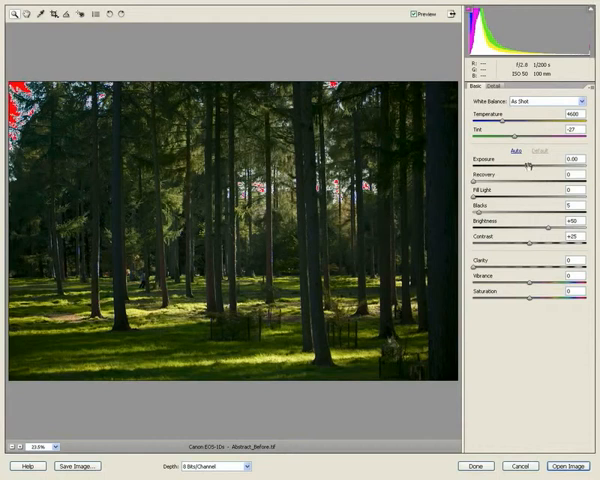
pyautogui.moveTo(528, 166); pyautogui.dragTo(476, 167)
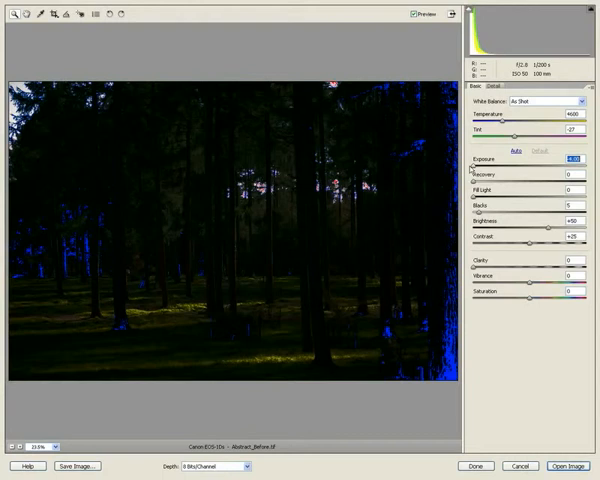
pyautogui.moveTo(476, 167); pyautogui.dragTo(590, 167)
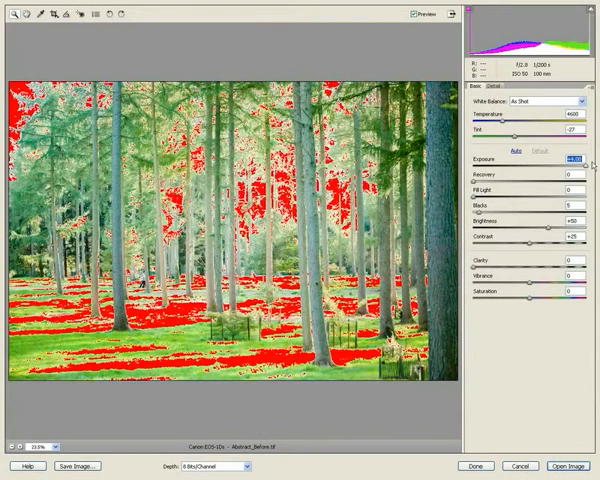
# Step: Step Exposure down to +0.75, then raise Fill Light to 75 to open the shadows
pyautogui.press('Down')
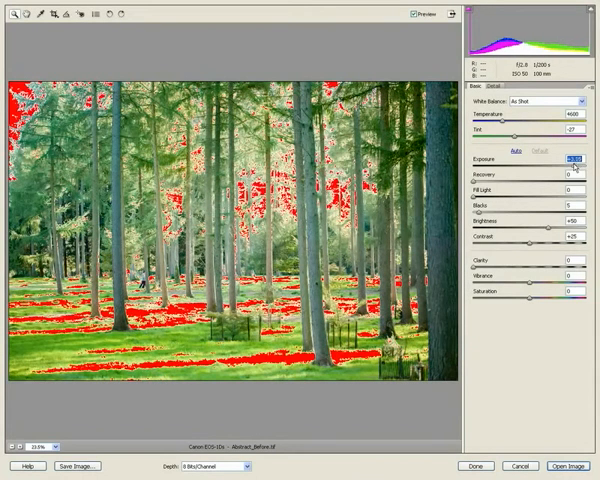
pyautogui.press('Down')
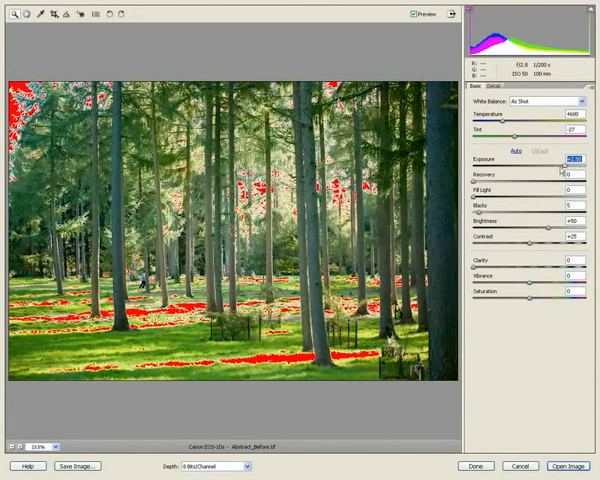
pyautogui.press('Down')
pyautogui.press('Down')
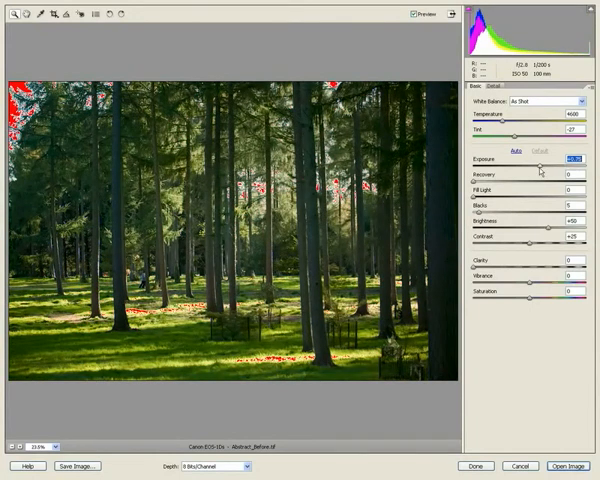
pyautogui.press('Down')
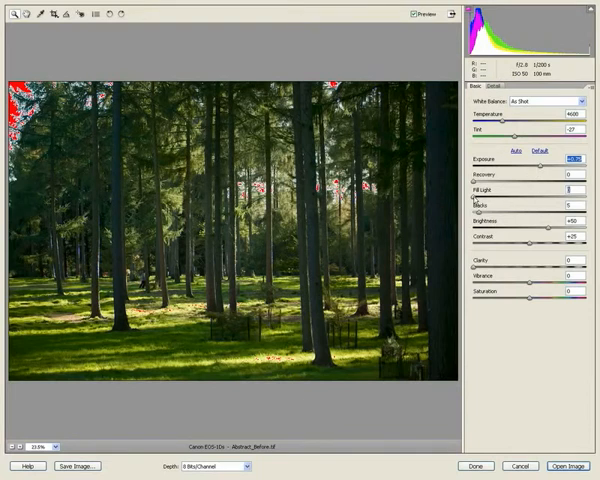
pyautogui.moveTo(476, 197); pyautogui.dragTo(562, 197)
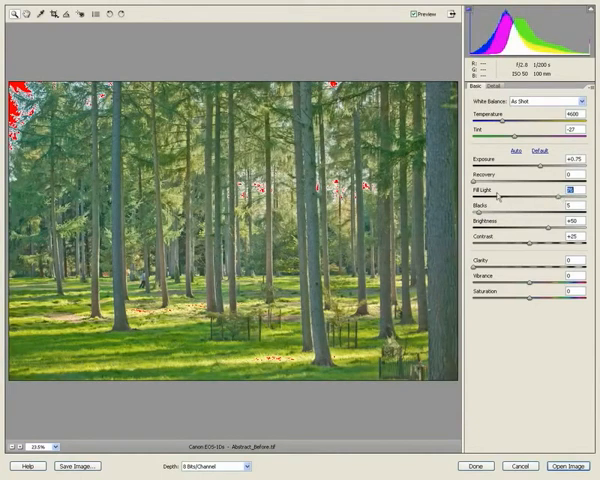
# Step: Zoom the preview from 23% to 33% on the trees
pyautogui.click(357, 172)
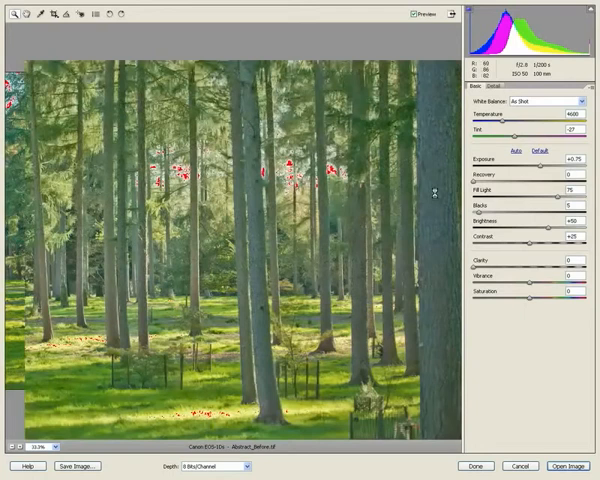
pyautogui.click(434, 192)
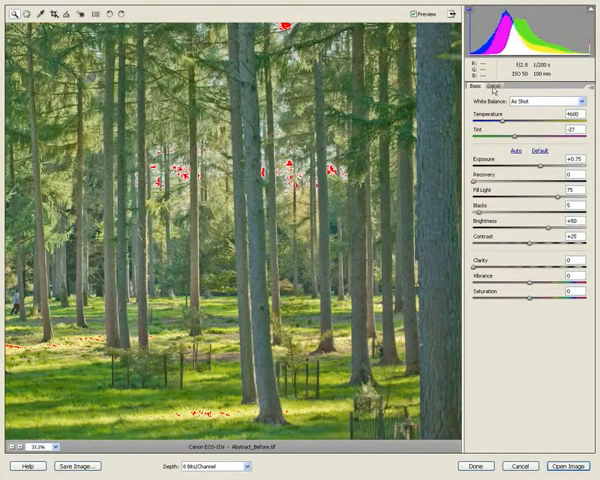
# Step: In the Detail settings, adjust the Color noise reduction amount to 76
pyautogui.click(494, 86)
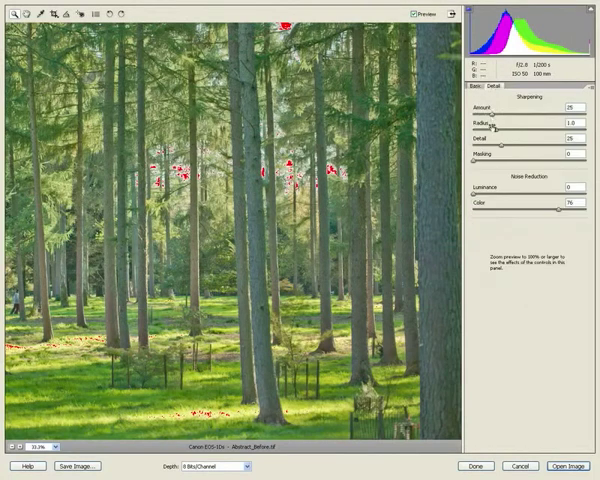
pyautogui.click(560, 206)
pyautogui.moveTo(560, 208); pyautogui.dragTo(545, 211)
# Step: Return to Basic, zoom out to the whole photo, and open it in Photoshop Elements
pyautogui.click(478, 86)
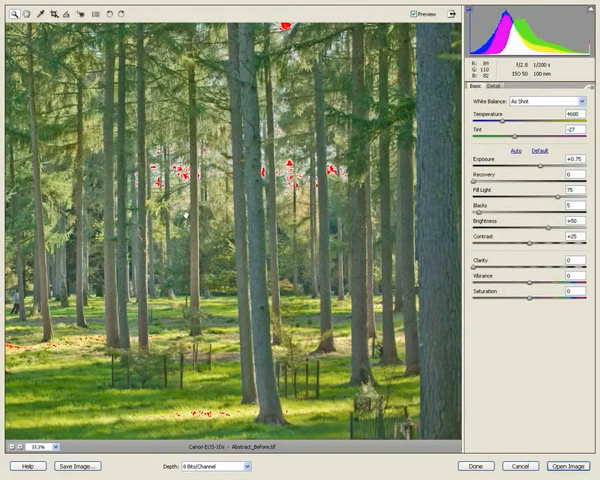
pyautogui.keyDown('alt'); pyautogui.click(185, 213); pyautogui.keyUp('alt')
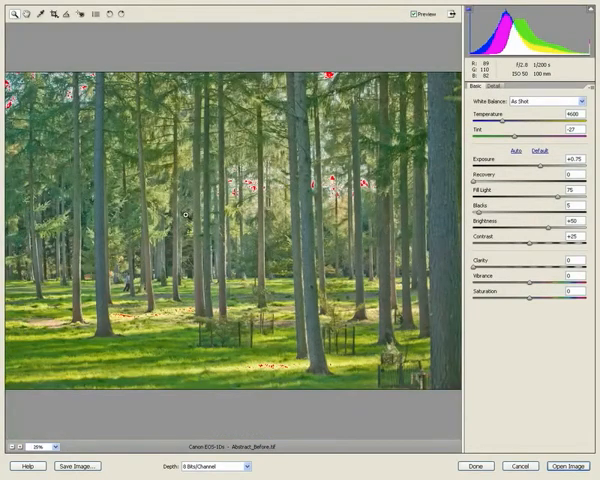
pyautogui.click(572, 469)
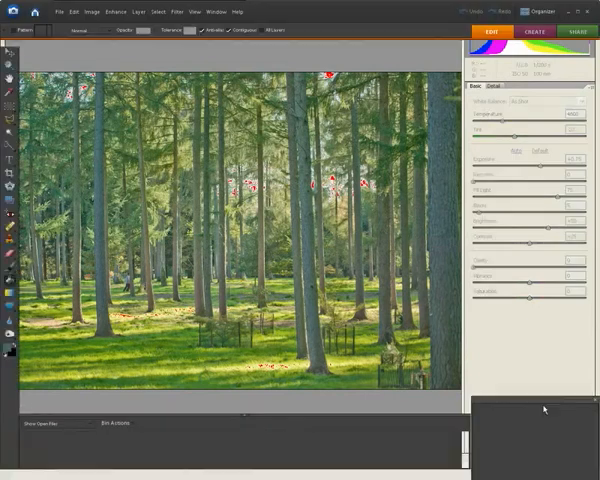